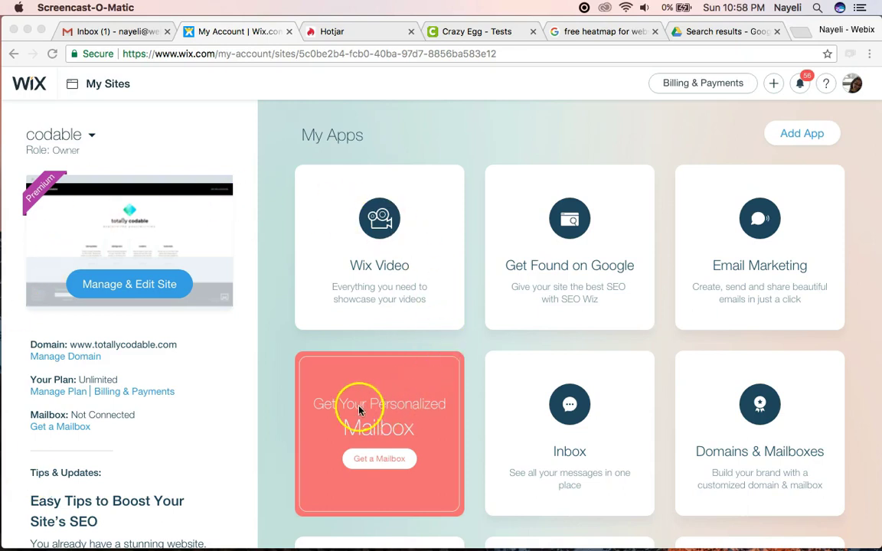
Step: Open the codable site's Site Manager and scroll down its settings sidebar
click(130, 290)
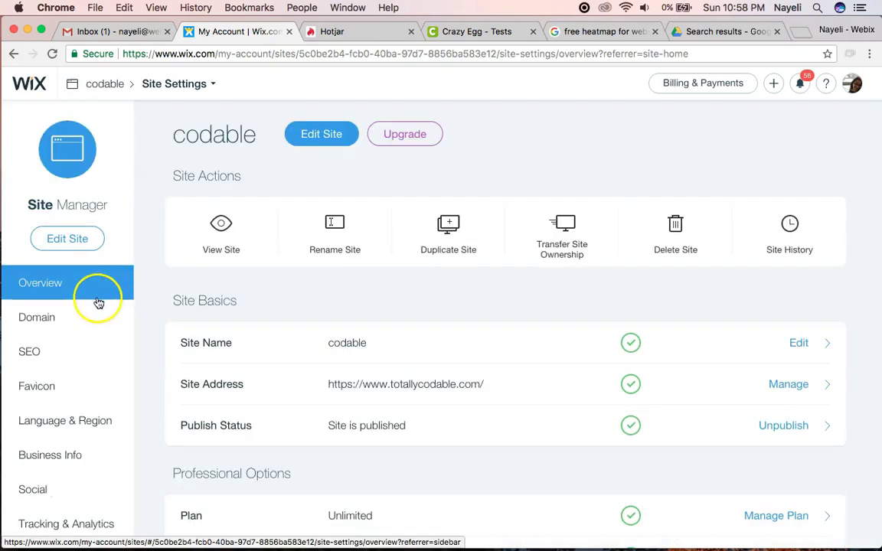
scroll(79, 304, down, 2)
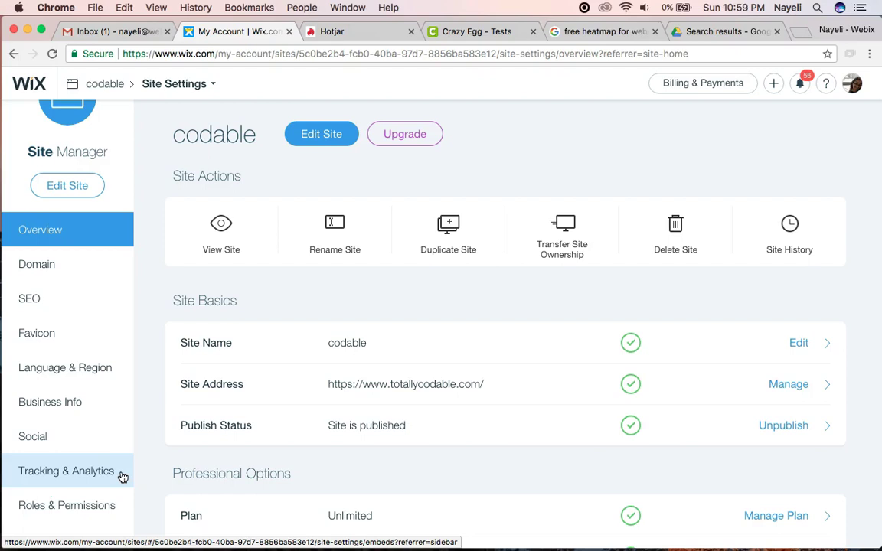
Step: Open the Tracking & Analytics section of the codable site's settings
click(74, 475)
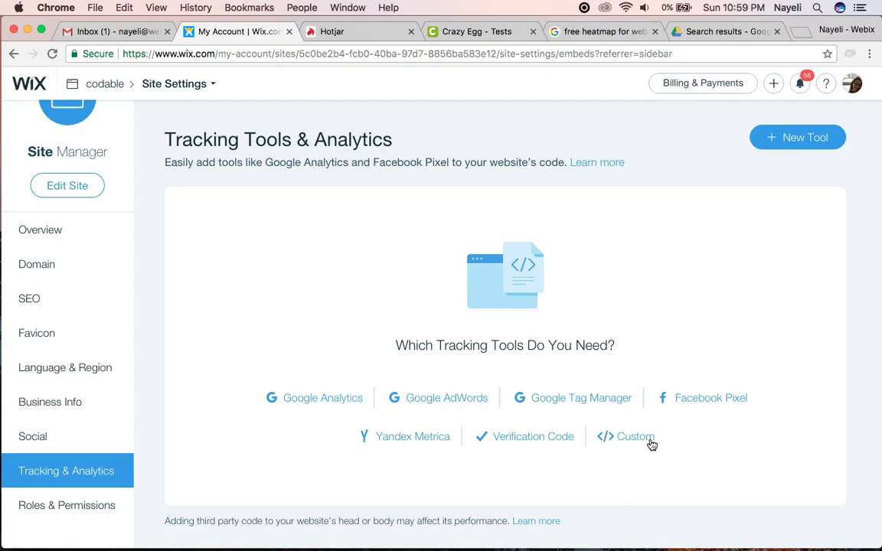
Step: Start a new Custom code tool and place the cursor in its empty snippet field
click(805, 146)
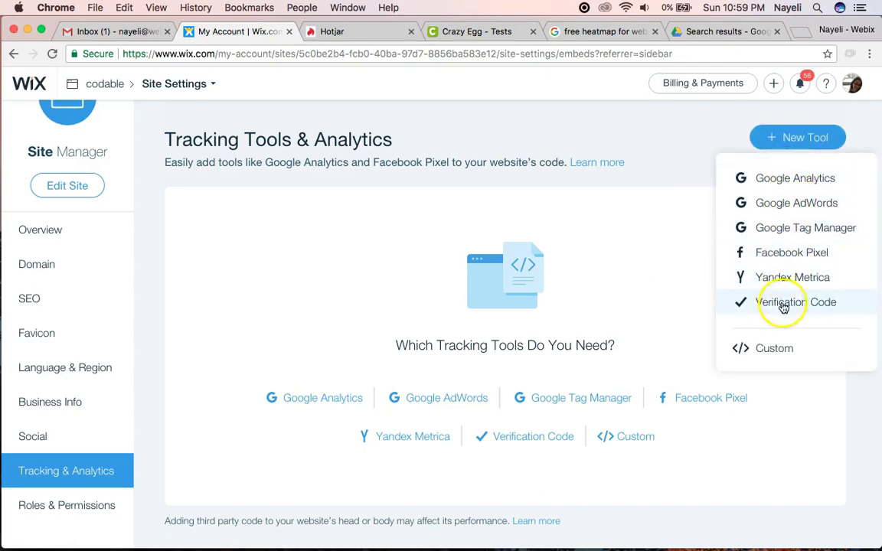
click(774, 350)
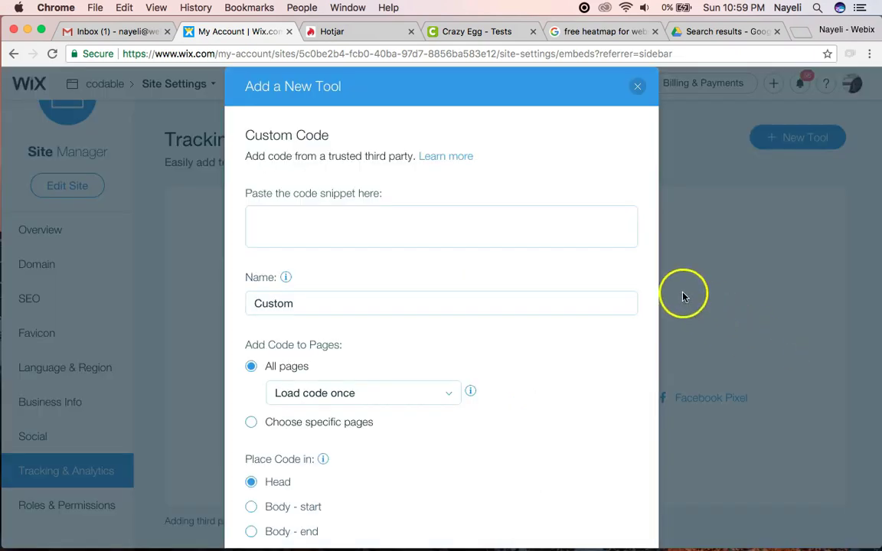
click(472, 227)
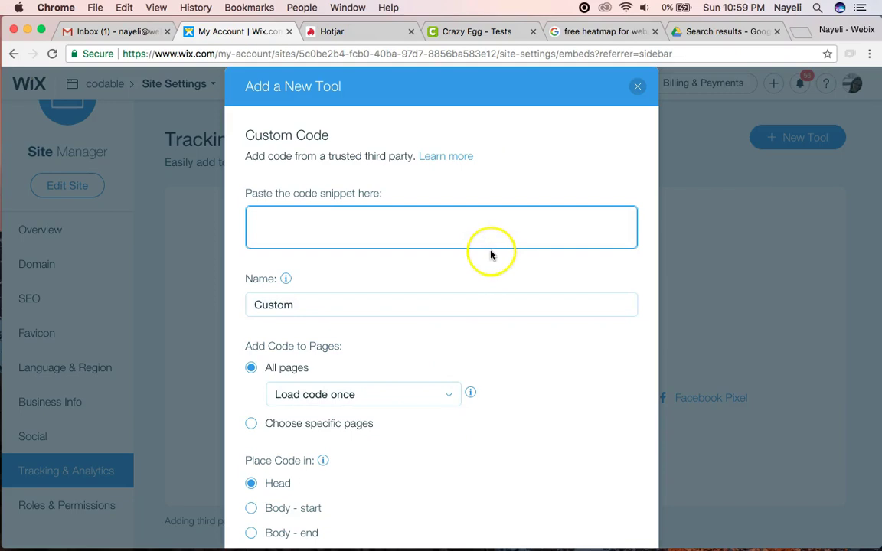
click(364, 37)
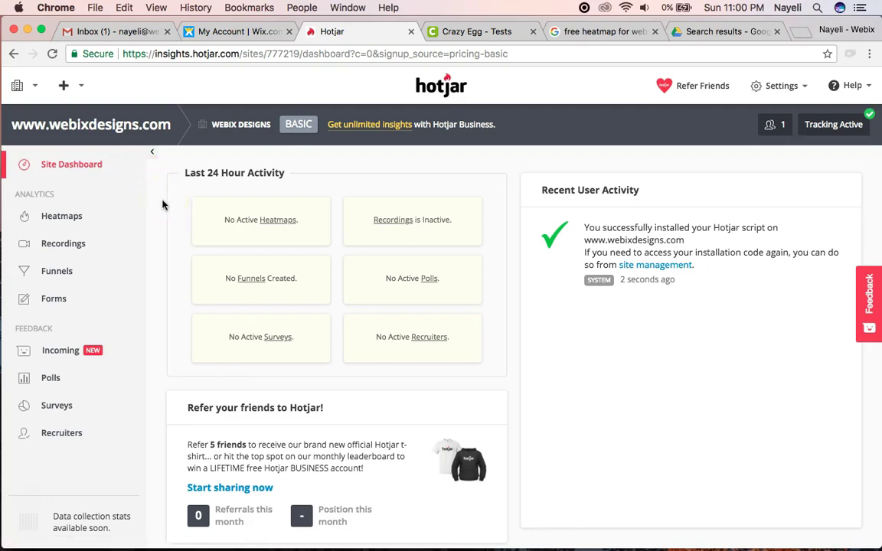
click(73, 87)
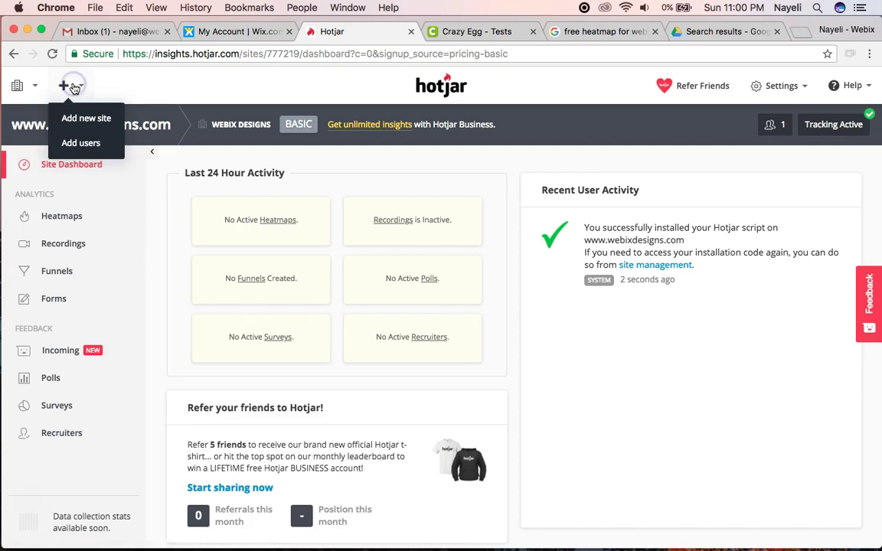
click(77, 117)
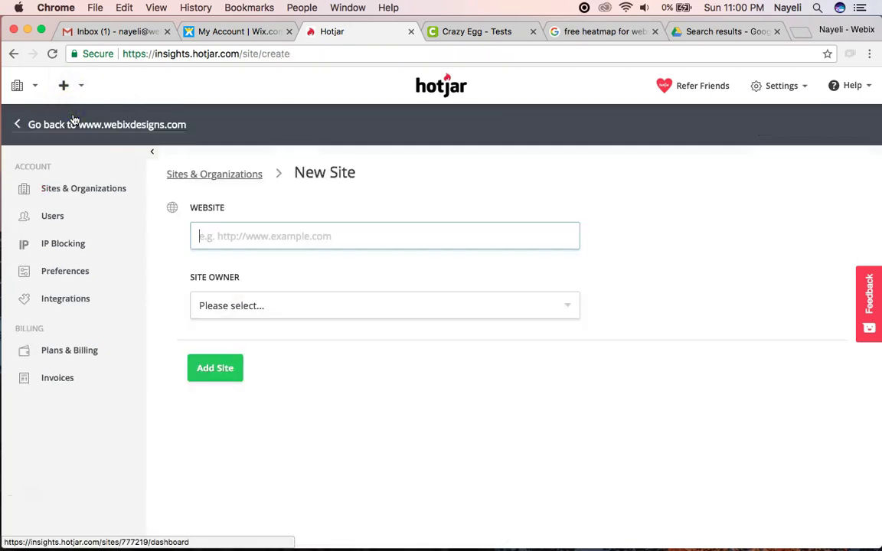
text(w)
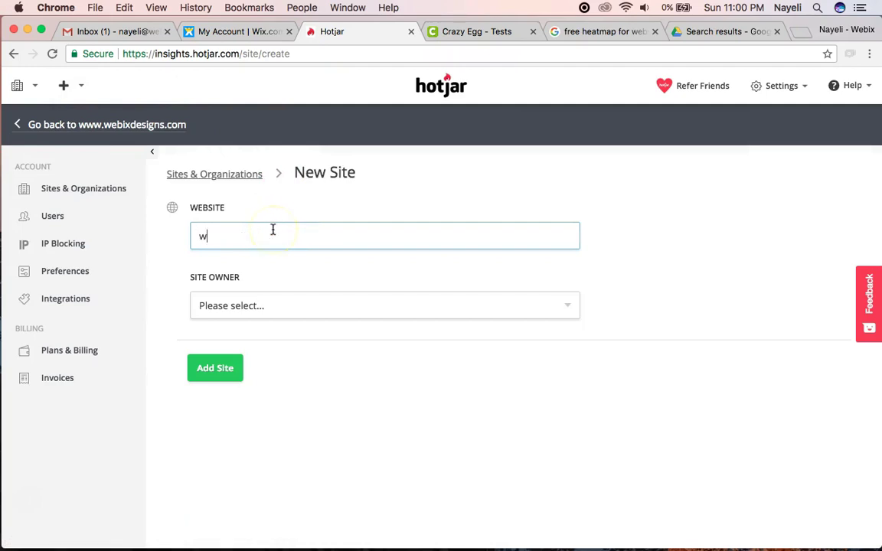
text(ww.totallycodable.com)
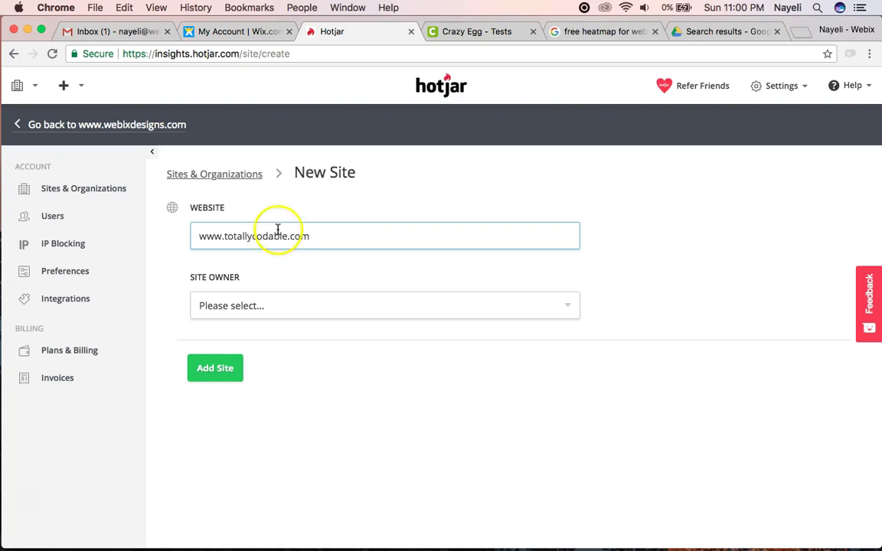
click(367, 310)
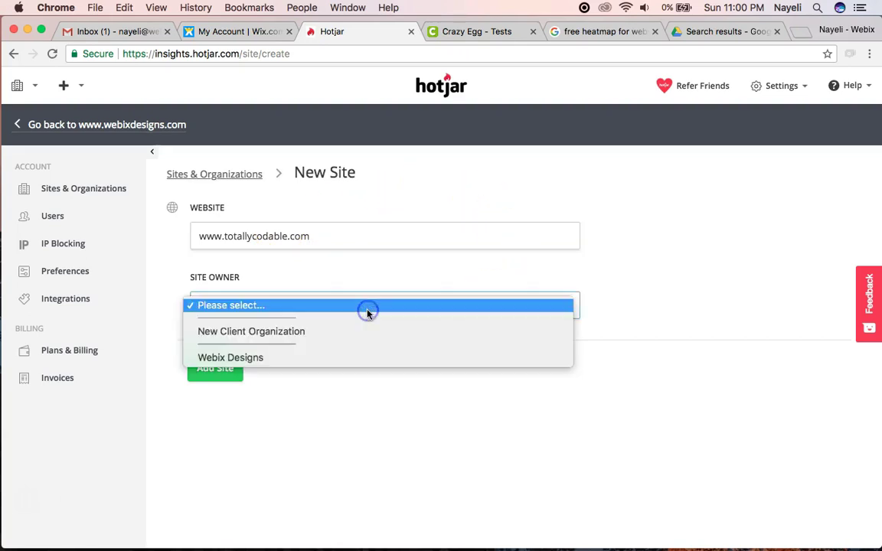
click(257, 357)
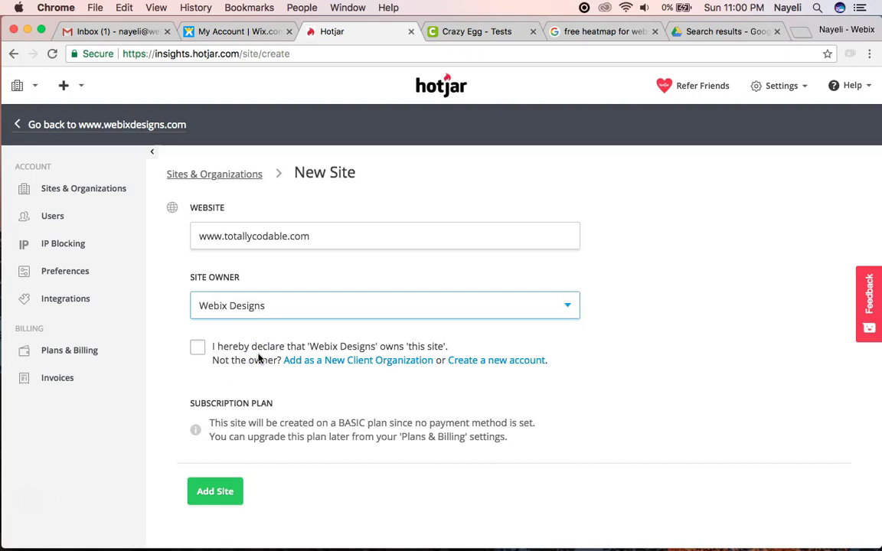
click(197, 349)
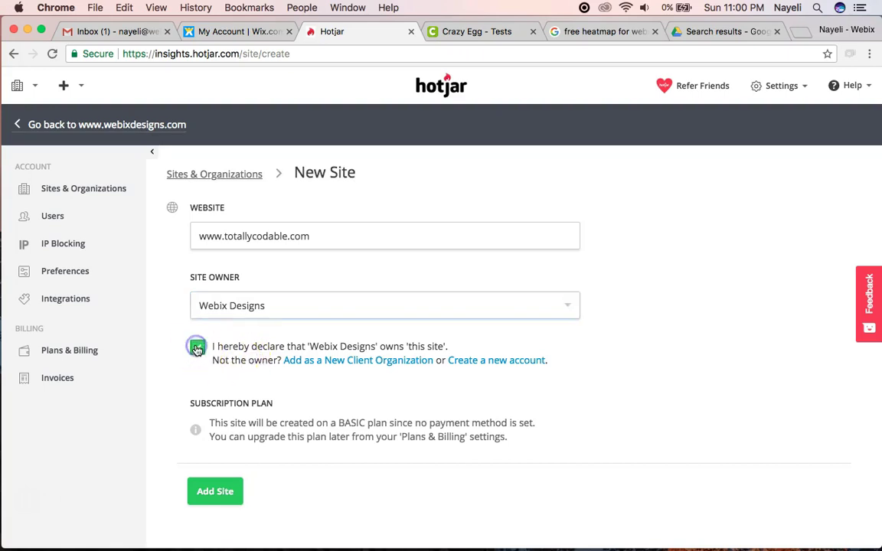
click(226, 493)
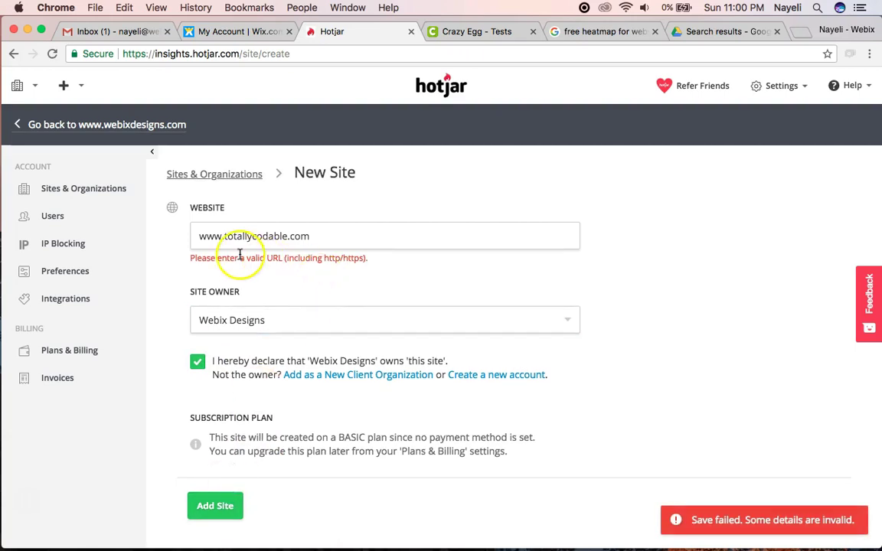
click(205, 235)
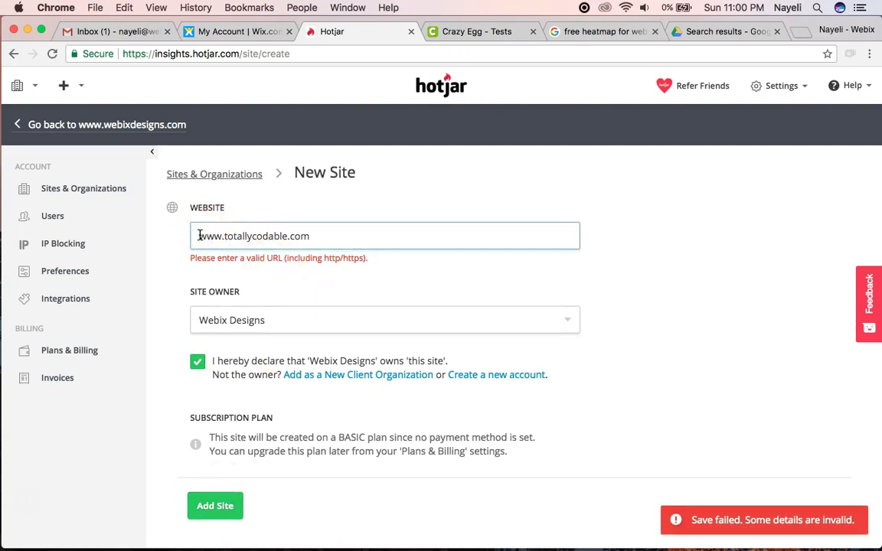
text(https:)
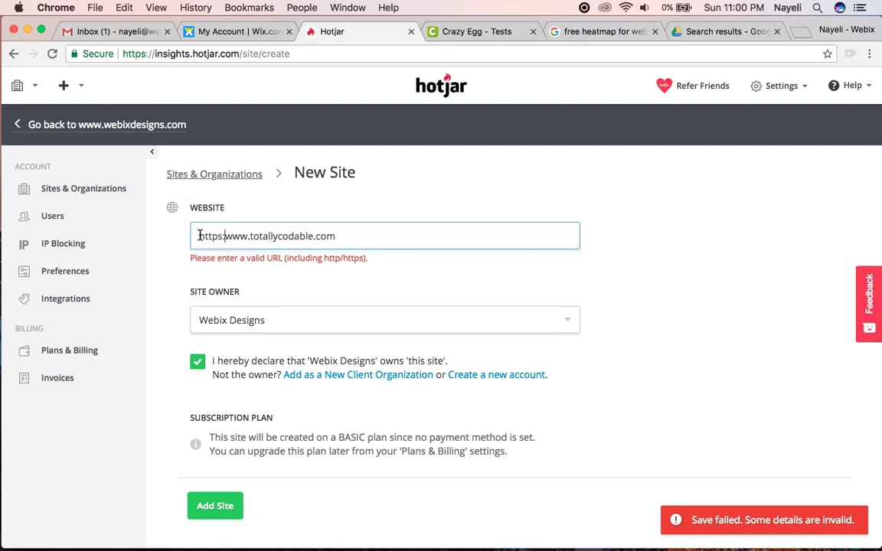
text(//)
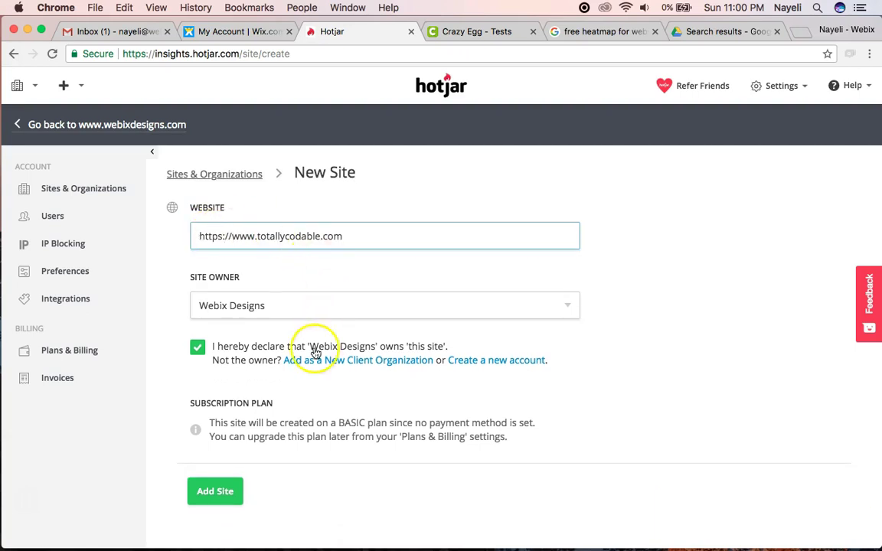
Step: Save the totallycodable.com site and copy its Hotjar tracking code to the clipboard
click(228, 499)
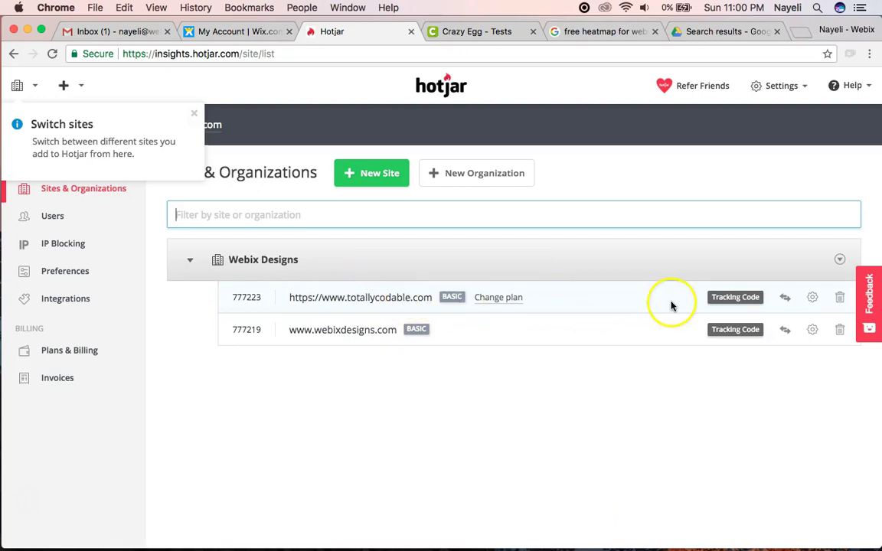
click(754, 302)
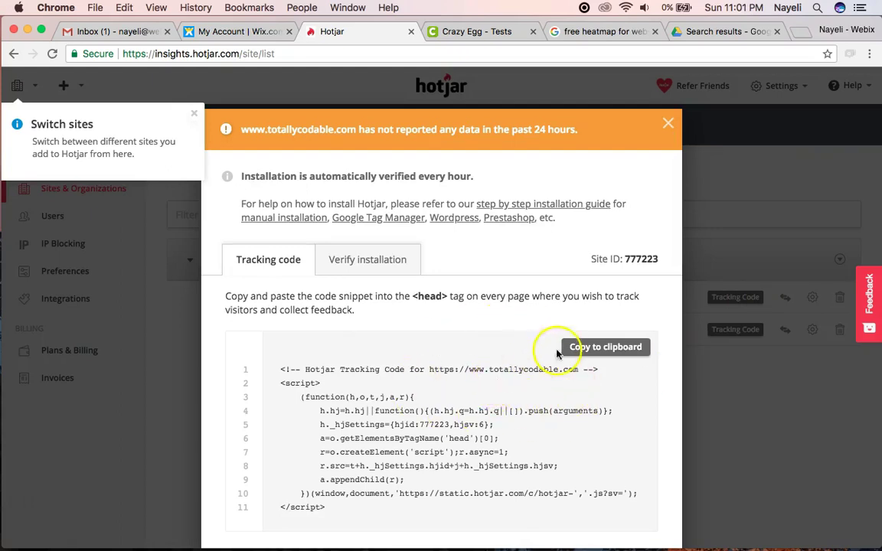
click(622, 353)
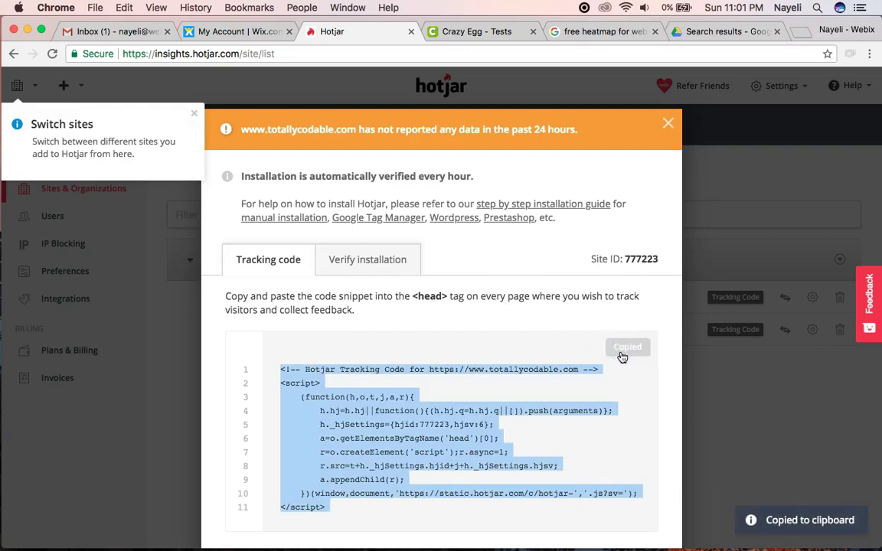
Step: Paste the Hotjar tracking code into the Wix custom code snippet field
click(258, 31)
click(261, 232)
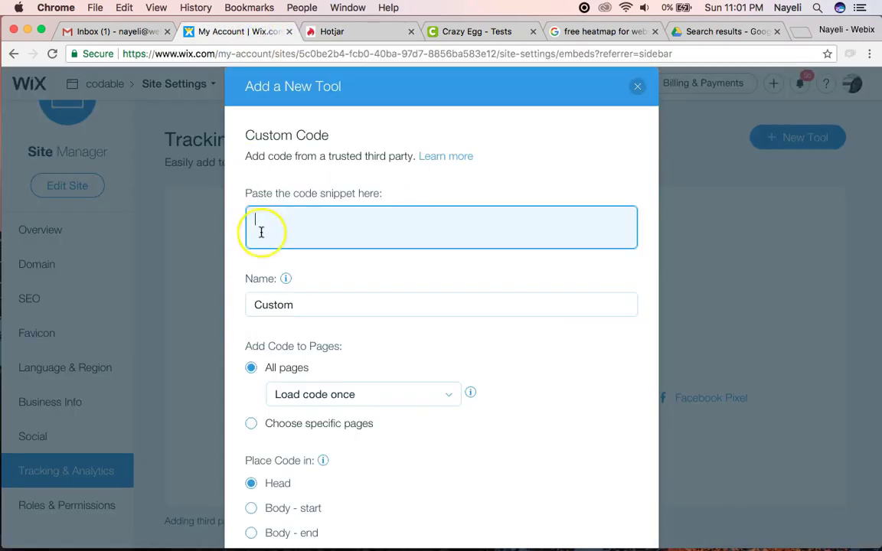
key(super+v)
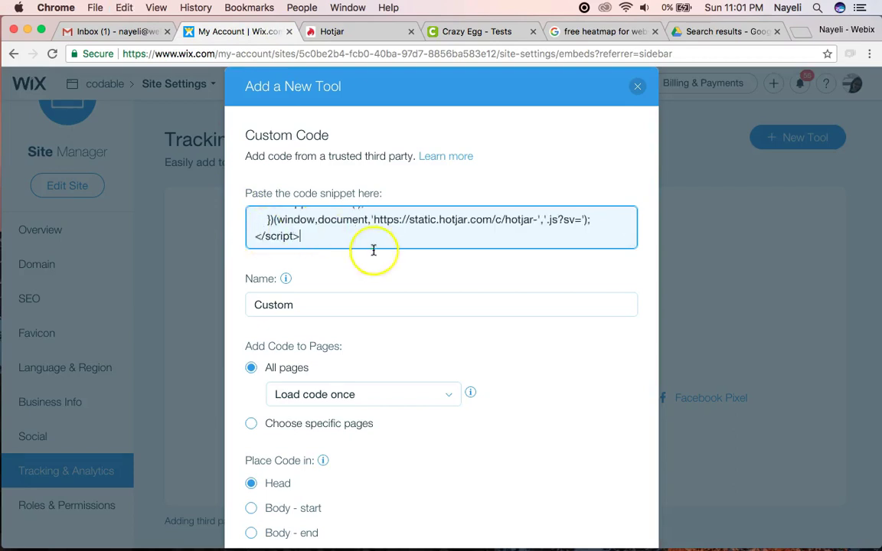
Step: Name the tool HotJar, set it to load on each new page, and apply it
click(336, 306)
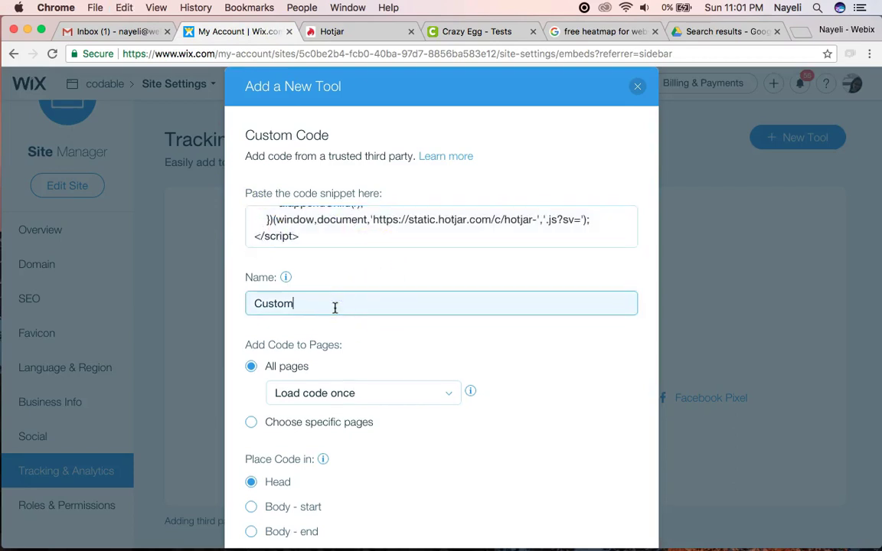
key(BackSpace)
key(BackSpace)
key(BackSpace)
key(BackSpace)
text(HotJar)
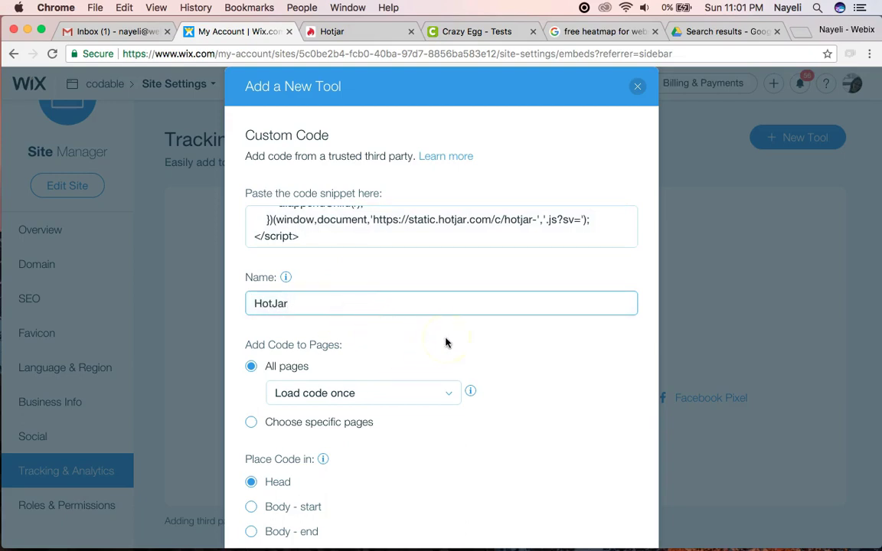
click(379, 392)
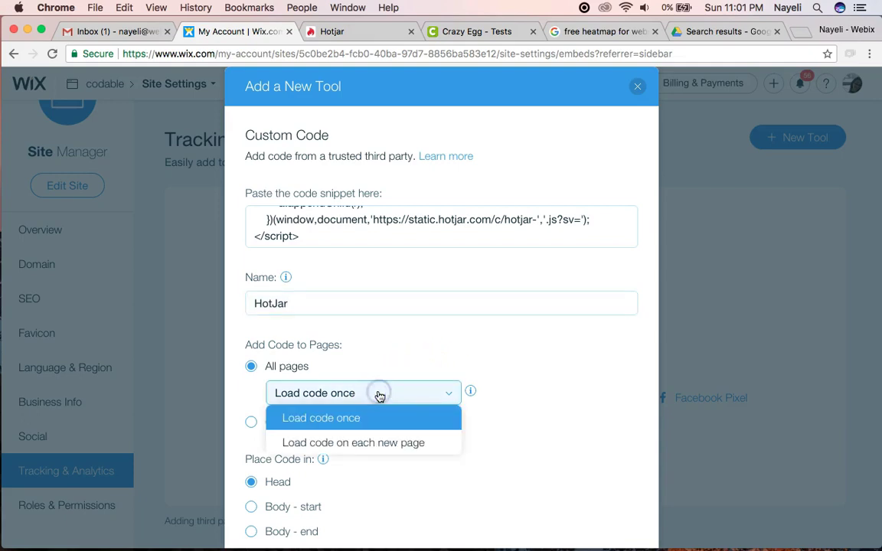
click(387, 443)
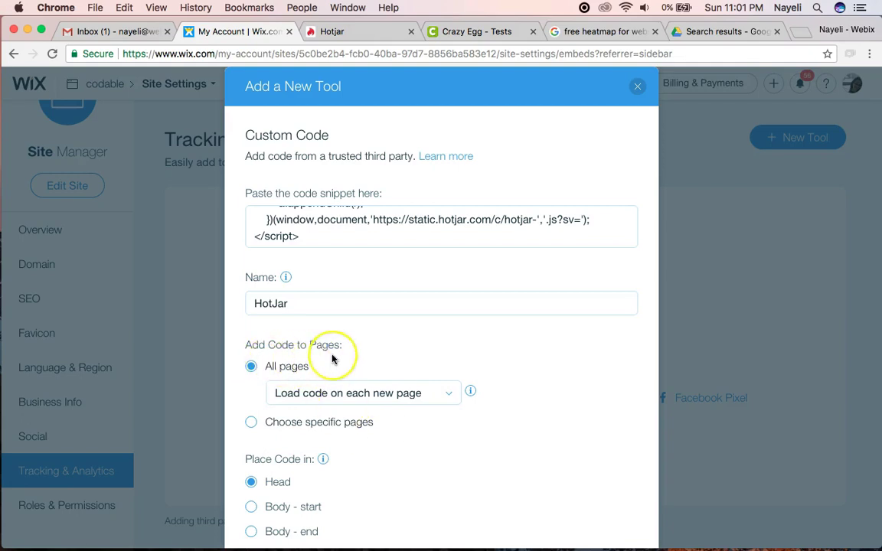
scroll(331, 358, down, 2)
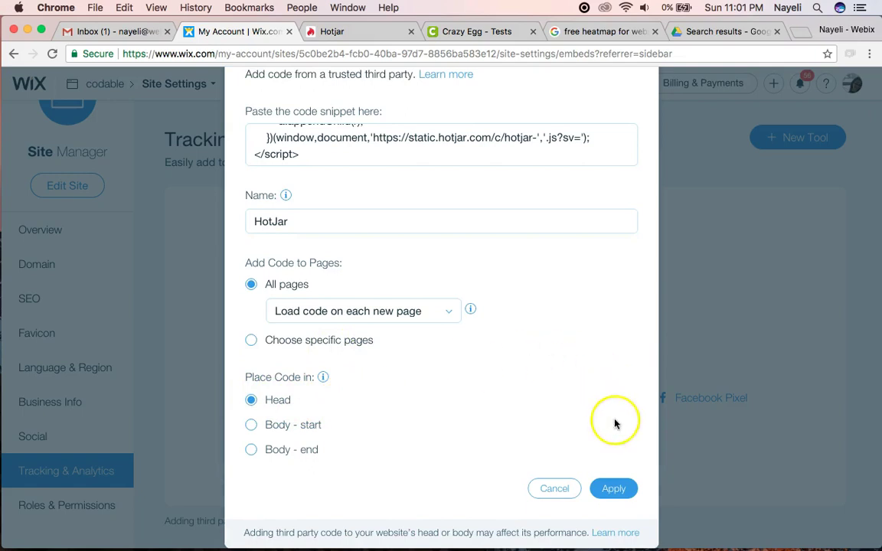
click(617, 490)
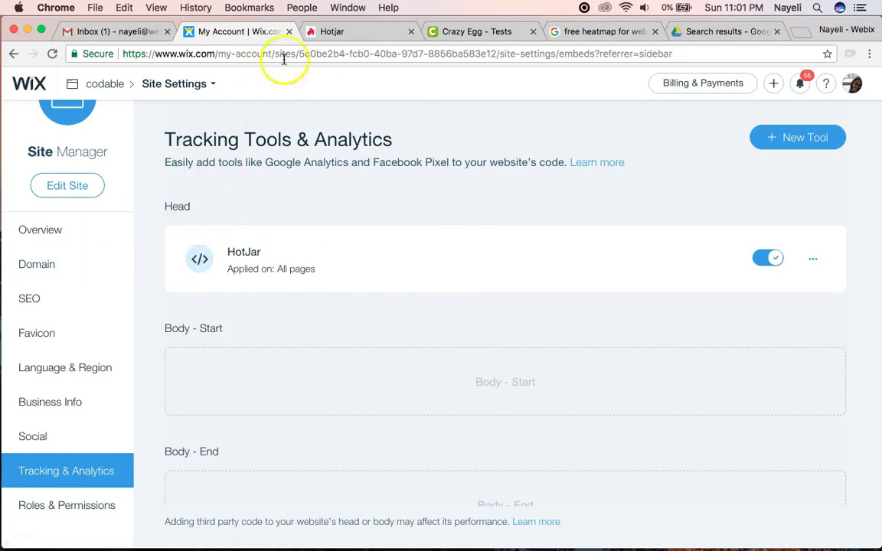
click(343, 34)
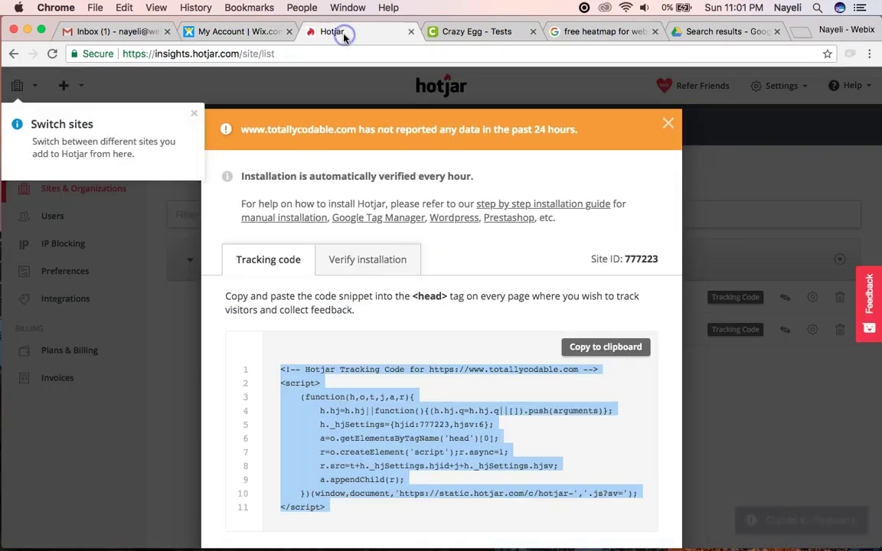
scroll(503, 220, down, 1)
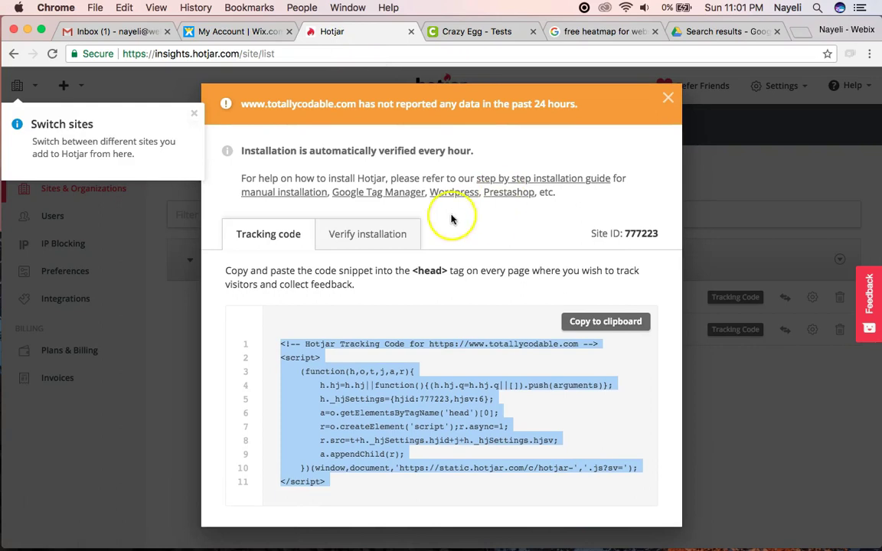
click(367, 236)
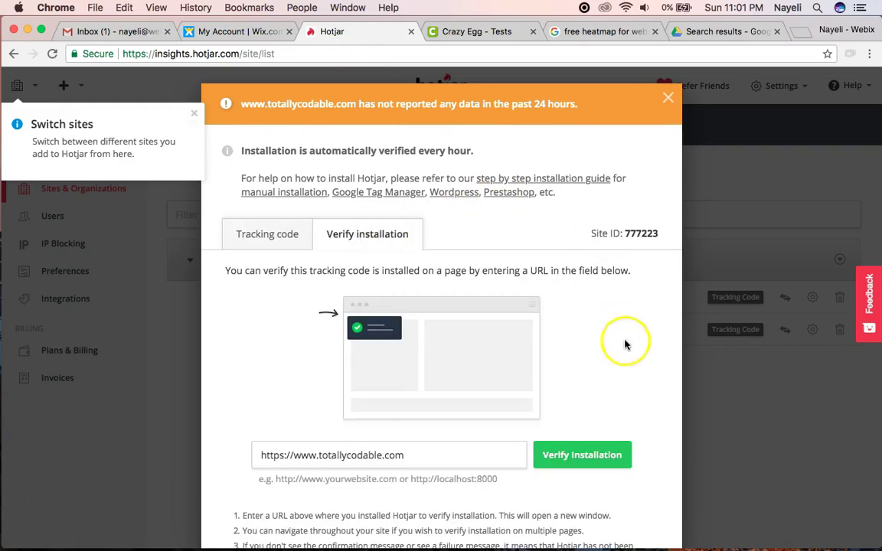
click(565, 455)
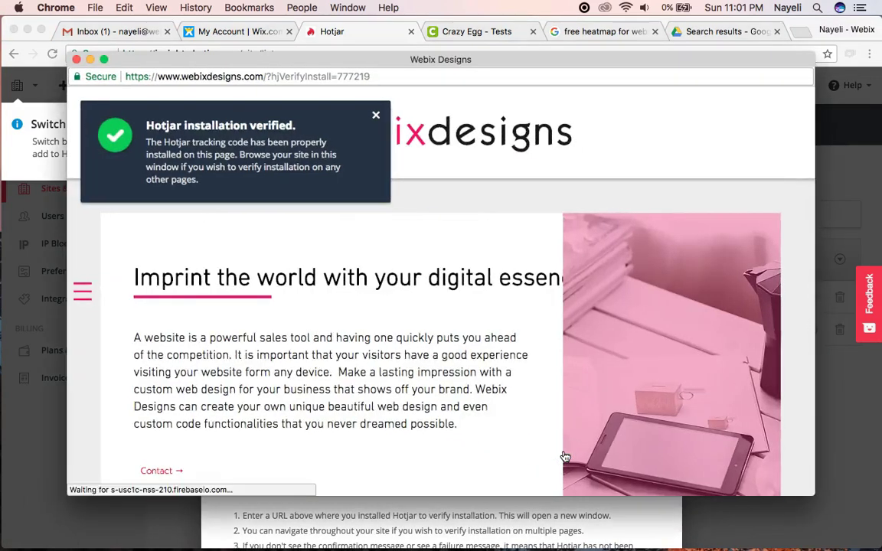